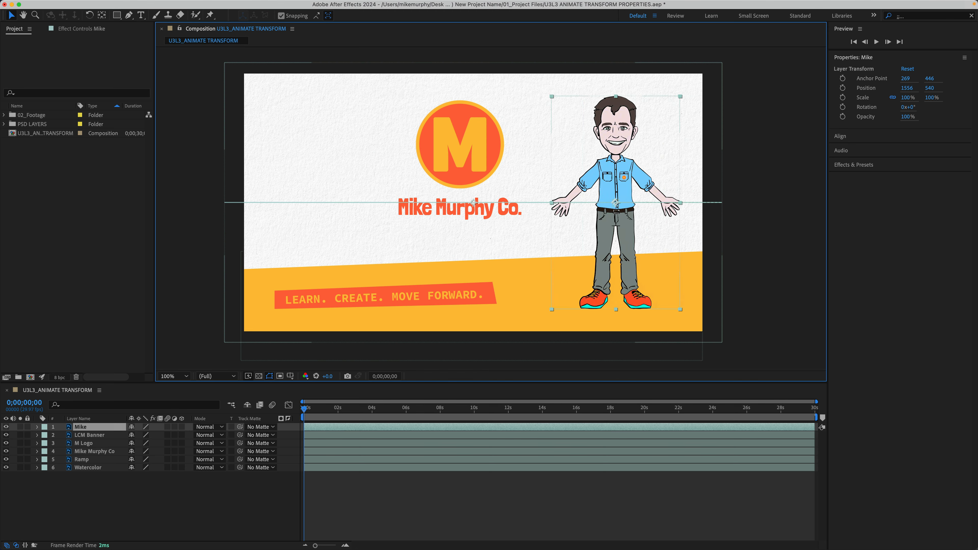
Step: Add a Position keyframe to the Mike layer at 2 seconds
{"action": "left_click", "coordinate": [113, 459]}
{"action": "left_click", "coordinate": [103, 426]}
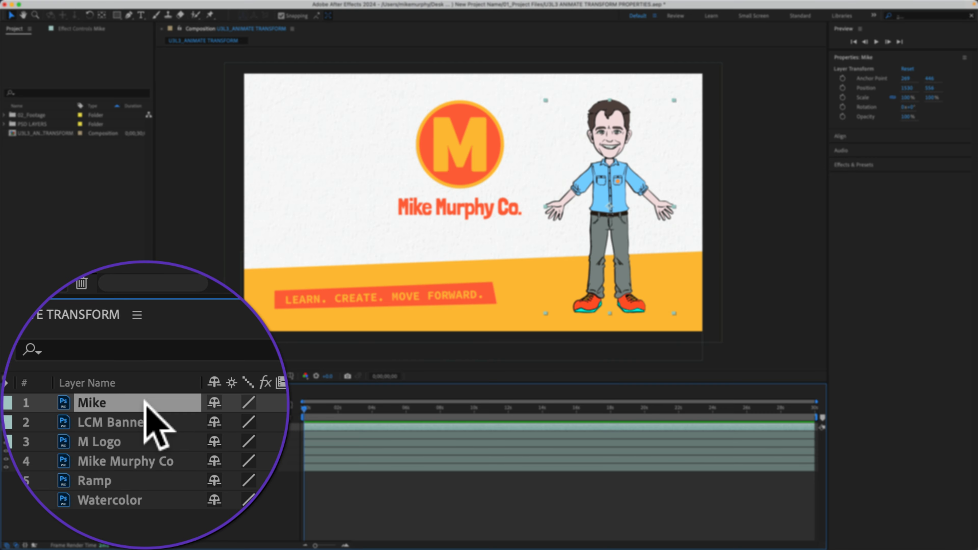
{"action": "key", "text": "p"}
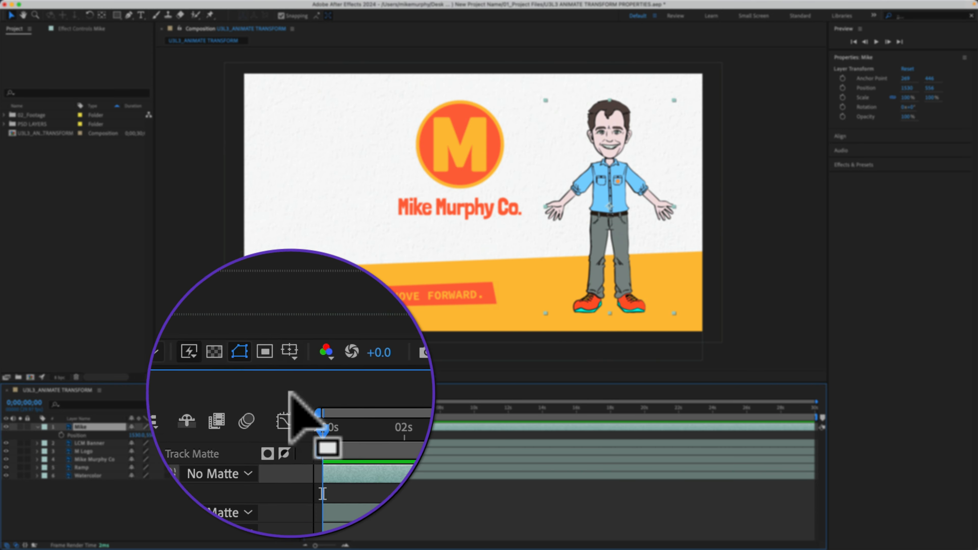
{"action": "left_click_drag", "start_coordinate": [303, 404], "coordinate": [339, 407]}
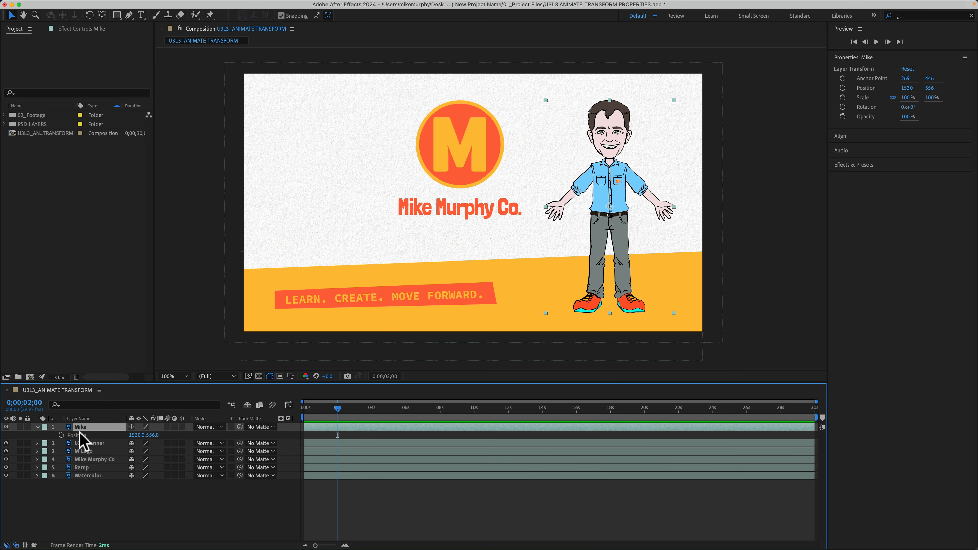
{"action": "left_click", "coordinate": [61, 435]}
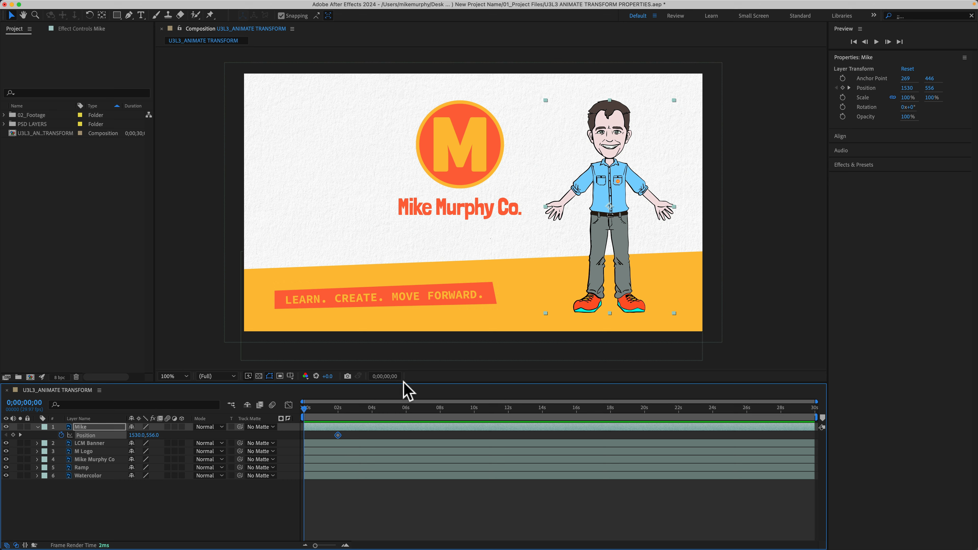
Step: At the start of the timeline, move Mike off the right edge of the frame so he slides in
{"action": "left_click_drag", "start_coordinate": [603, 189], "coordinate": [760, 179]}
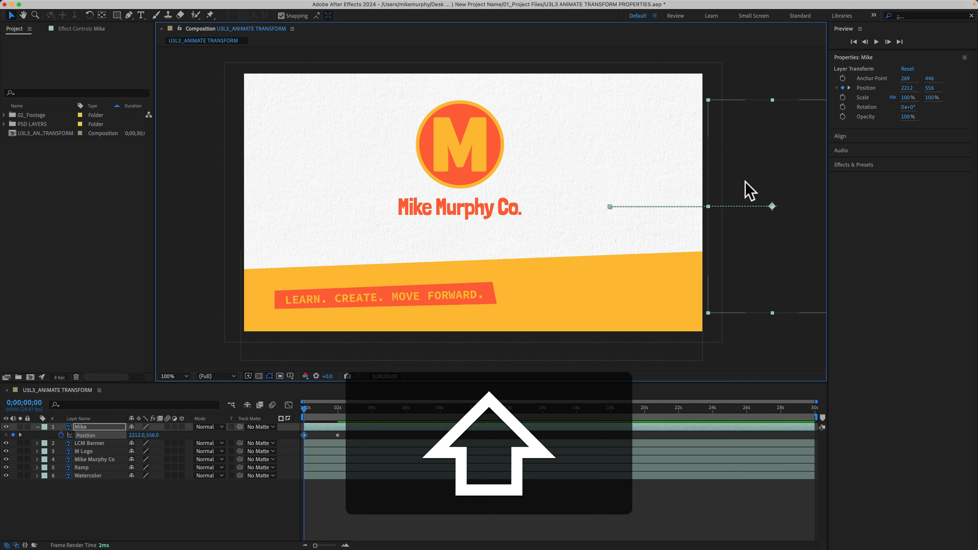
{"action": "left_click", "coordinate": [325, 475]}
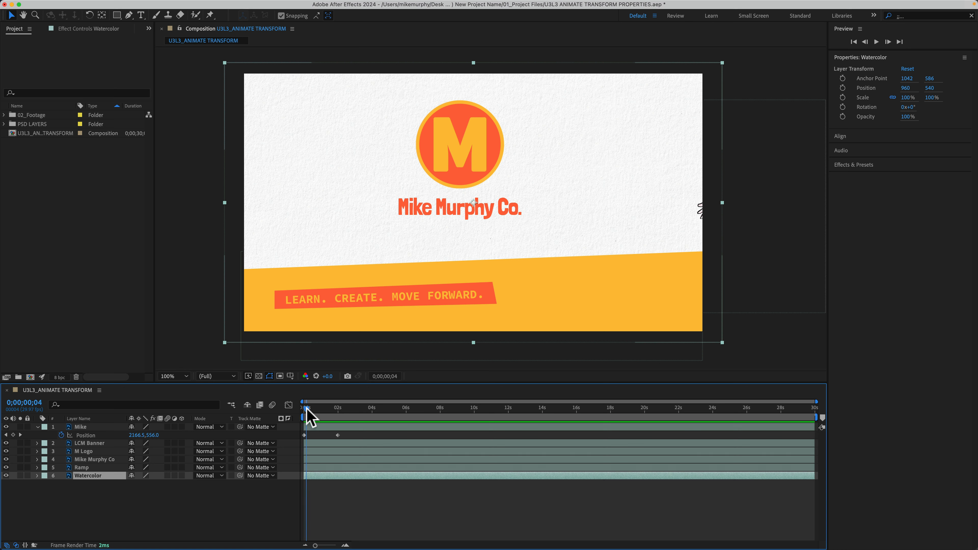
Step: Preview Mike's slide-in animation from the beginning
{"action": "mouse_move", "coordinate": [307, 408]}
{"action": "left_mouse_down"}
{"action": "mouse_move", "coordinate": [331, 409]}
{"action": "mouse_move", "coordinate": [299, 415]}
{"action": "left_mouse_up"}
{"action": "key", "text": "space"}
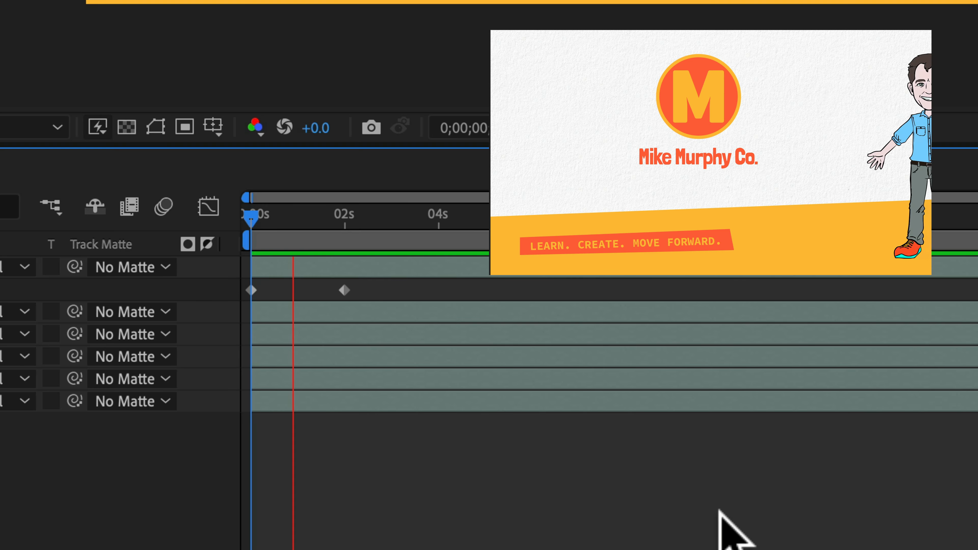
{"action": "key", "text": "space"}
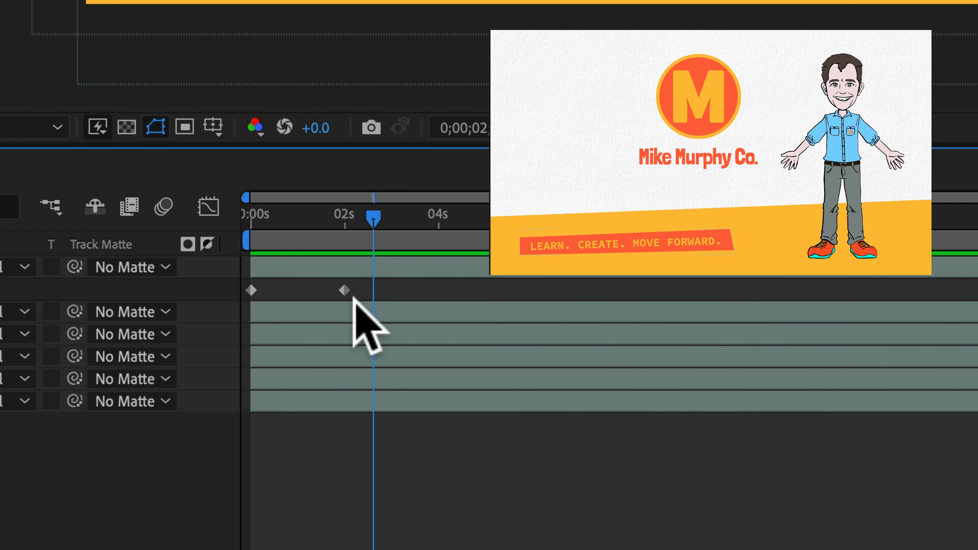
Step: Move Mike's end Position keyframe to about 1 second and preview the animation
{"action": "left_click_drag", "start_coordinate": [342, 290], "coordinate": [298, 289]}
{"action": "key", "text": "Home"}
{"action": "key", "text": "space"}
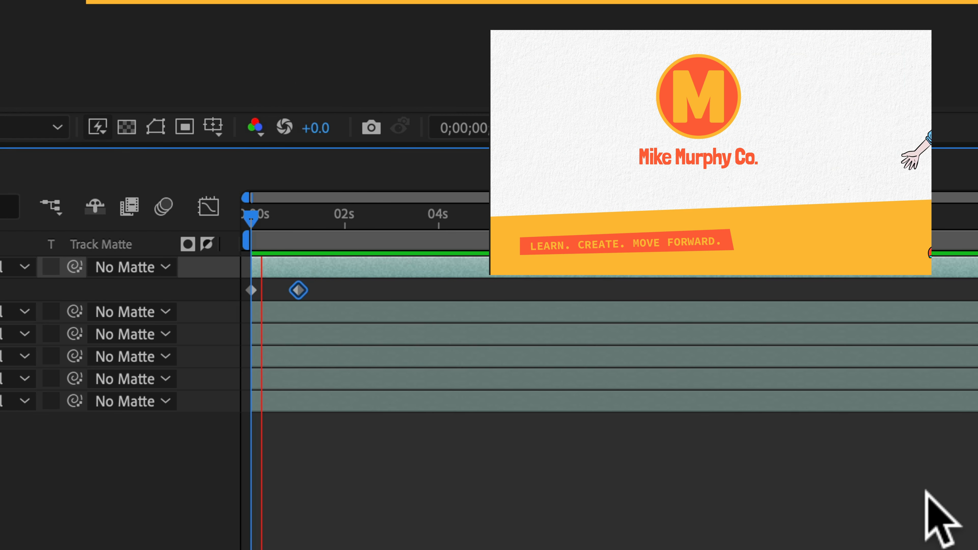
{"action": "key", "text": "space"}
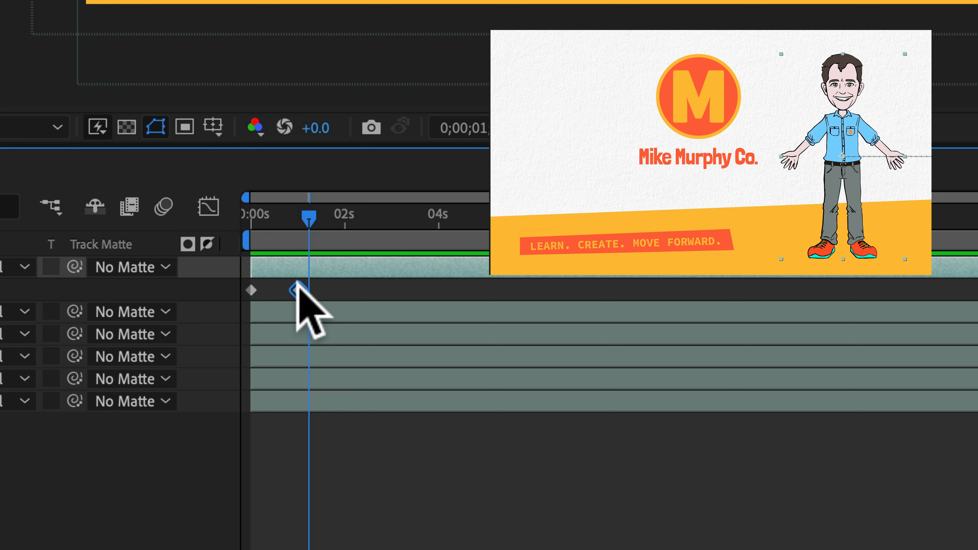
Step: Move Mike's end Position keyframe to about 3 seconds and preview
{"action": "left_click_drag", "start_coordinate": [299, 290], "coordinate": [443, 285]}
{"action": "key", "text": "space"}
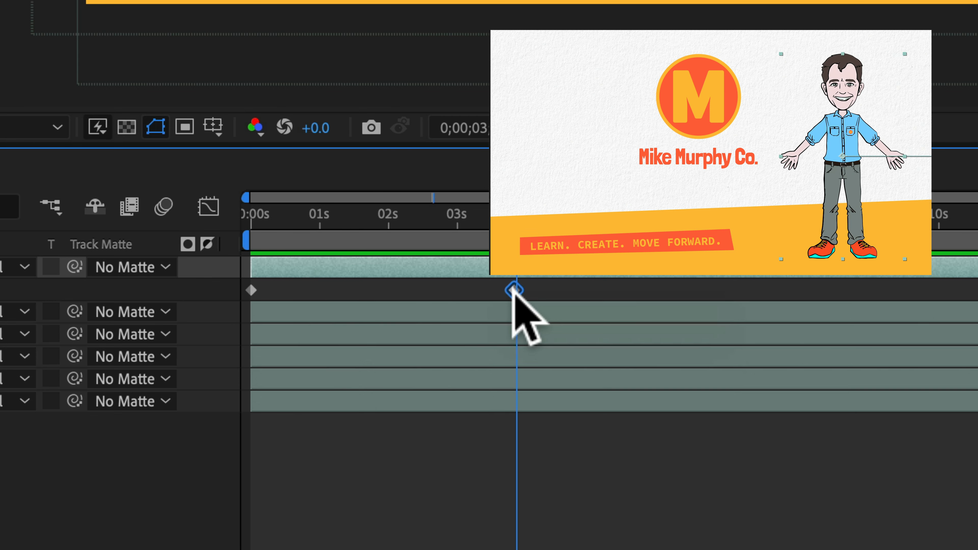
Step: Move Mike's end Position keyframe back to about 1 second and preview the slide-in from the start
{"action": "left_click_drag", "start_coordinate": [513, 289], "coordinate": [321, 289]}
{"action": "key", "text": "Home"}
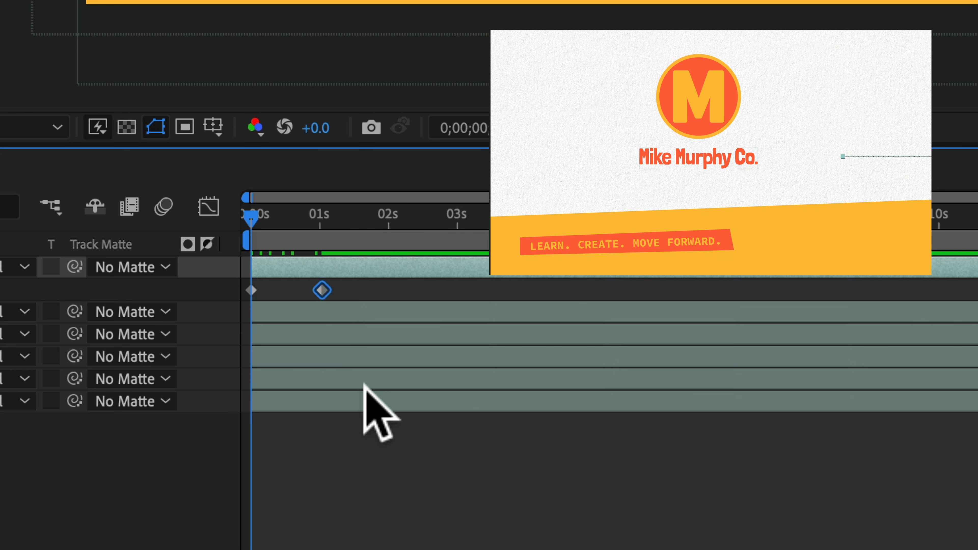
{"action": "key", "text": "space"}
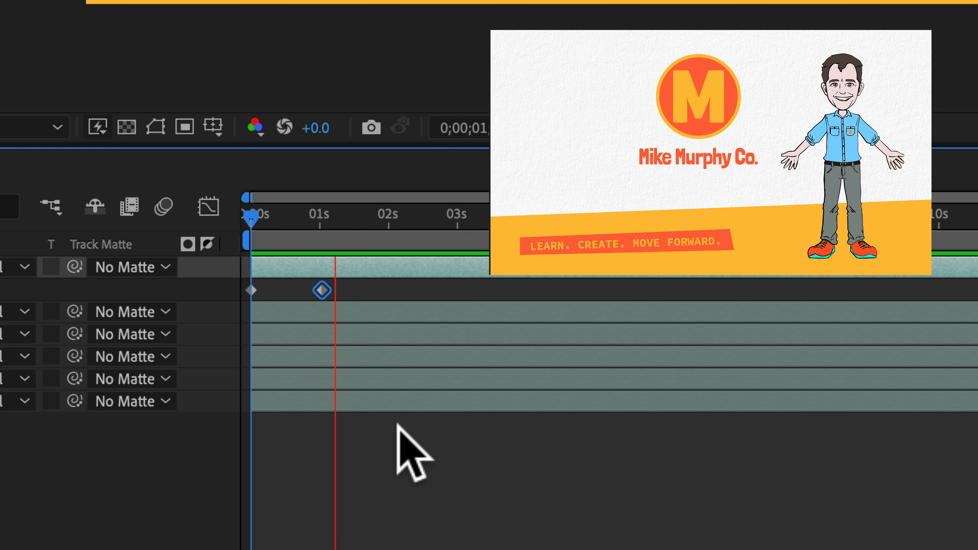
{"action": "left_click_drag", "start_coordinate": [353, 218], "coordinate": [255, 211]}
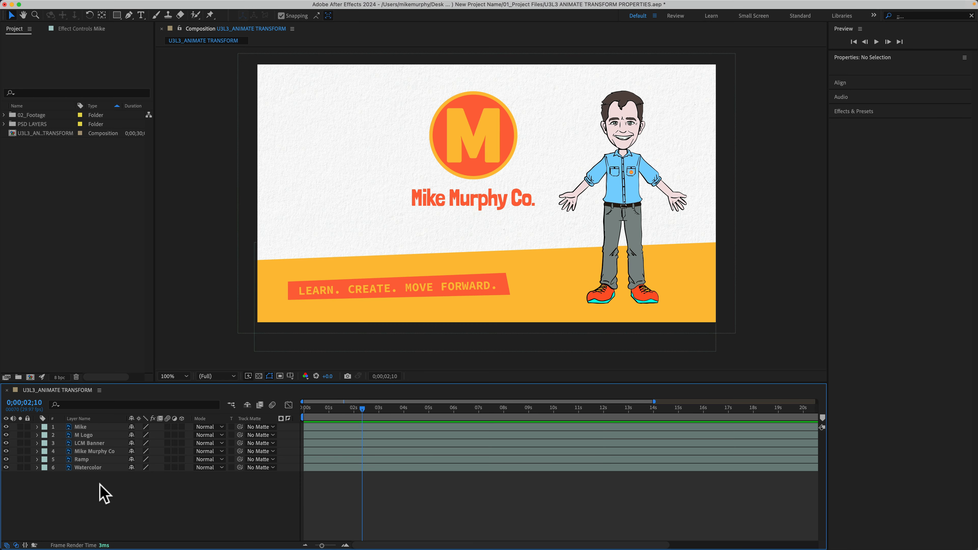
Step: Select the M Logo layer and toggle its visibility off and on
{"action": "left_click", "coordinate": [92, 435]}
{"action": "left_click", "coordinate": [6, 434]}
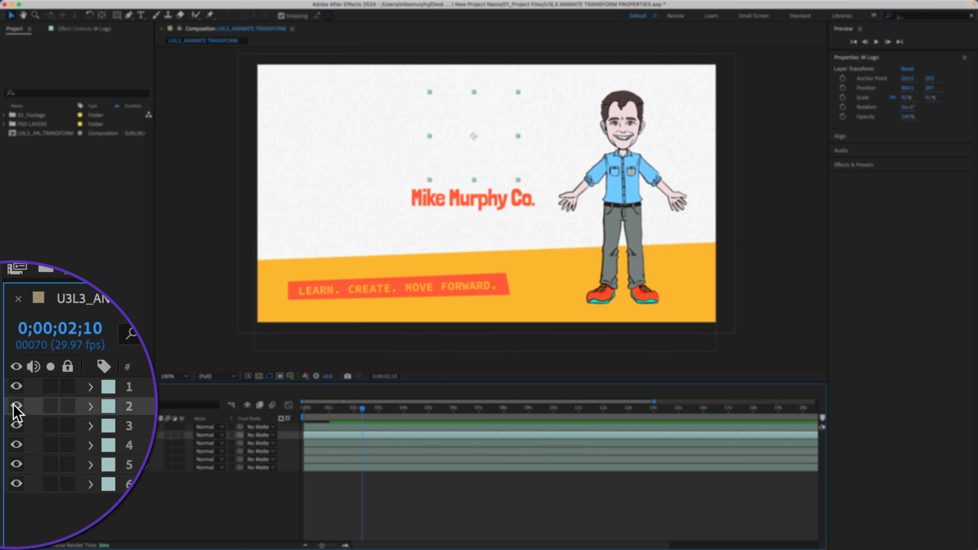
{"action": "left_click", "coordinate": [6, 435]}
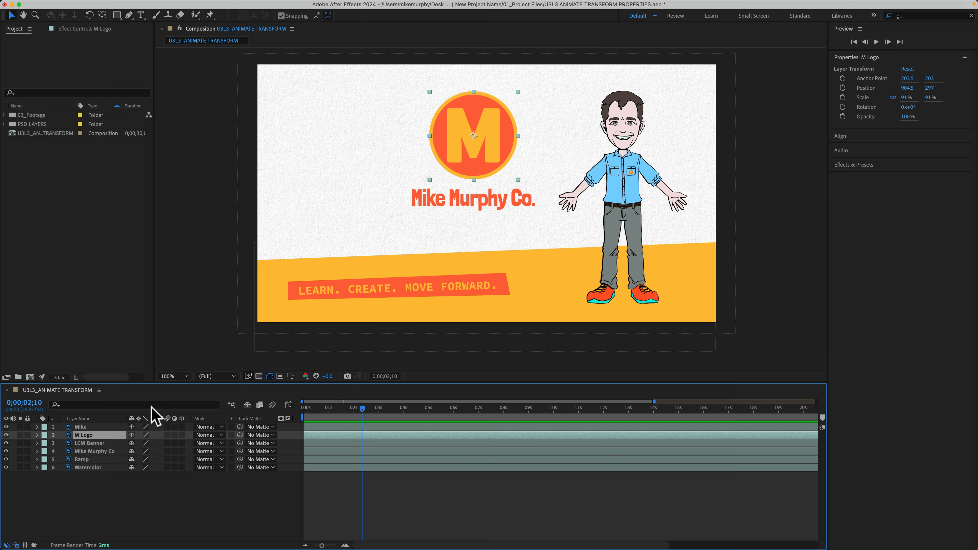
Step: Try scaling the M Logo down to 77% by scrubbing its Scale value
{"action": "key", "text": "s"}
{"action": "left_click_drag", "start_coordinate": [143, 443], "coordinate": [202, 397]}
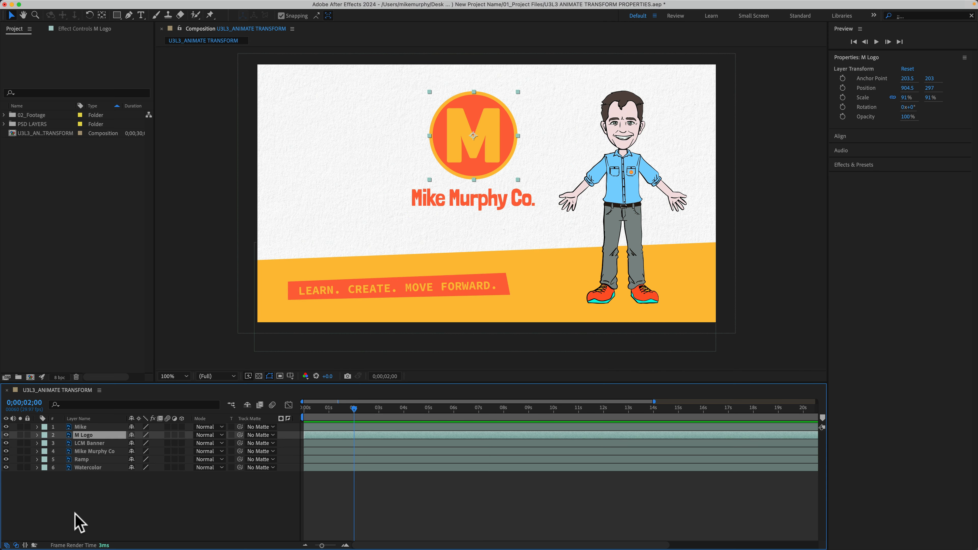
{"action": "left_click", "coordinate": [76, 517]}
{"action": "left_click", "coordinate": [85, 435]}
Step: Add a Scale keyframe of 91% to the M Logo layer at 2 seconds
{"action": "key", "text": "s"}
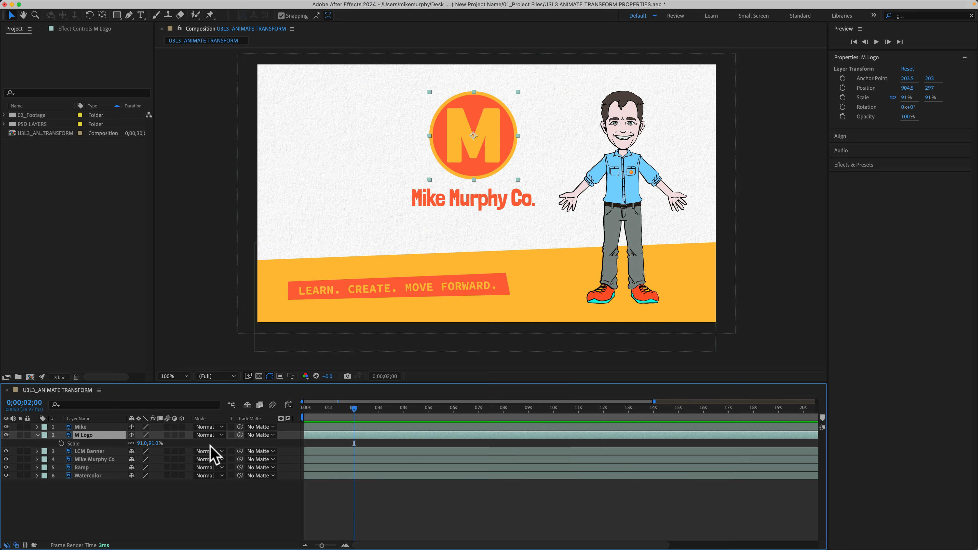
{"action": "mouse_move", "coordinate": [351, 405]}
{"action": "left_mouse_down"}
{"action": "mouse_move", "coordinate": [305, 403]}
{"action": "mouse_move", "coordinate": [354, 404]}
{"action": "left_mouse_up"}
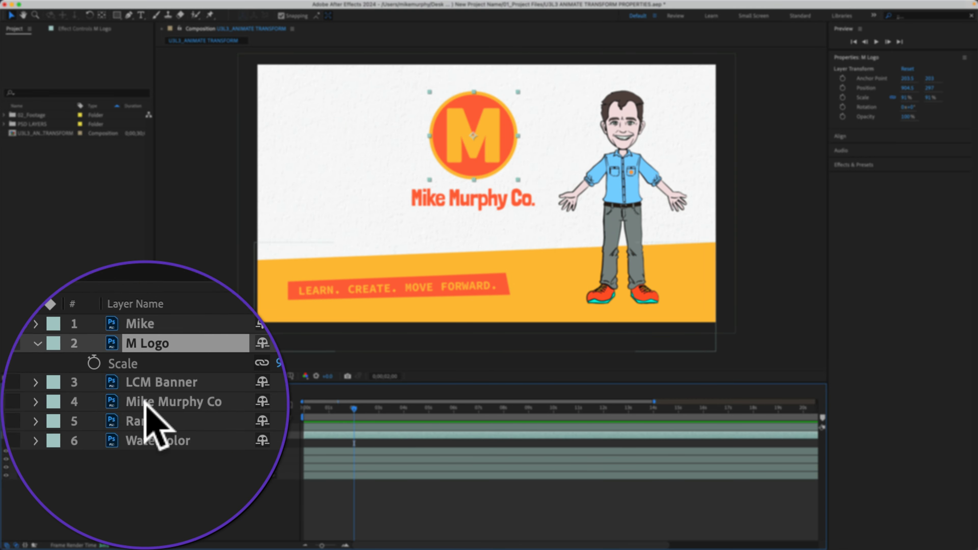
{"action": "left_click", "coordinate": [60, 443]}
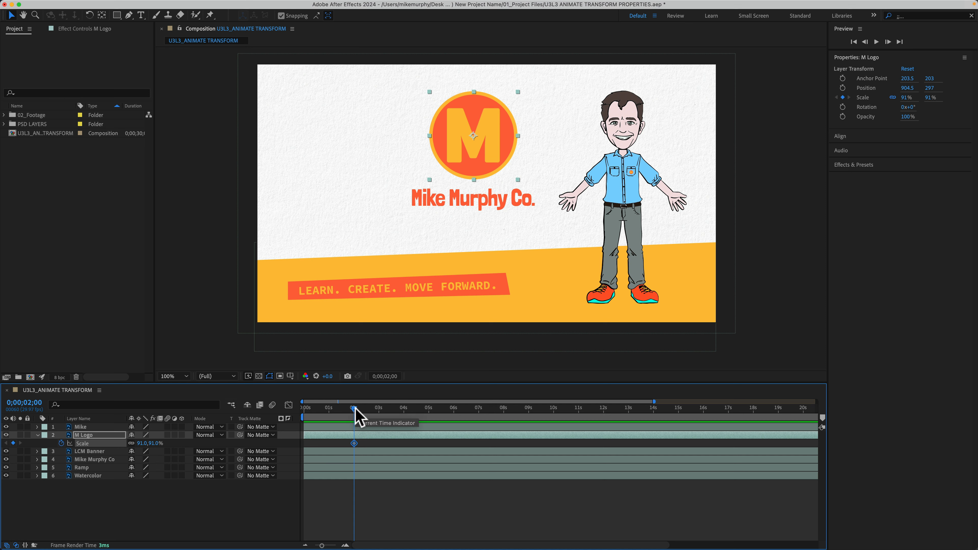
Step: At the start of the timeline, set the M Logo's scale to 0%
{"action": "left_click_drag", "start_coordinate": [355, 409], "coordinate": [295, 414]}
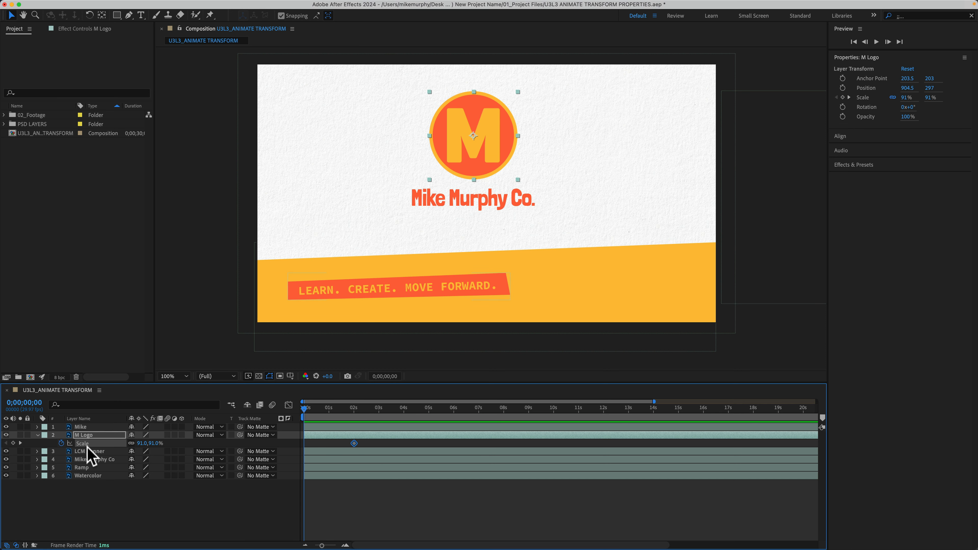
{"action": "left_click", "coordinate": [143, 443]}
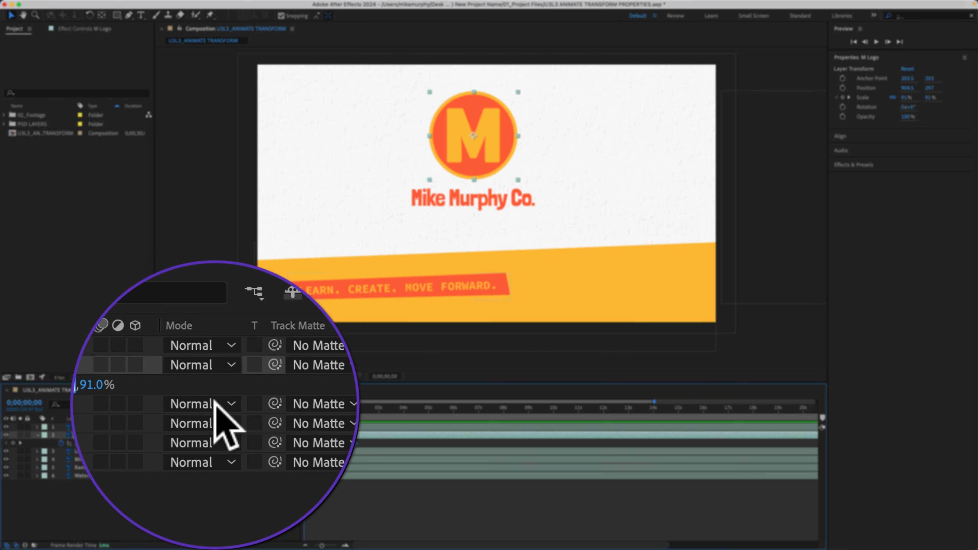
{"action": "type", "text": "0"}
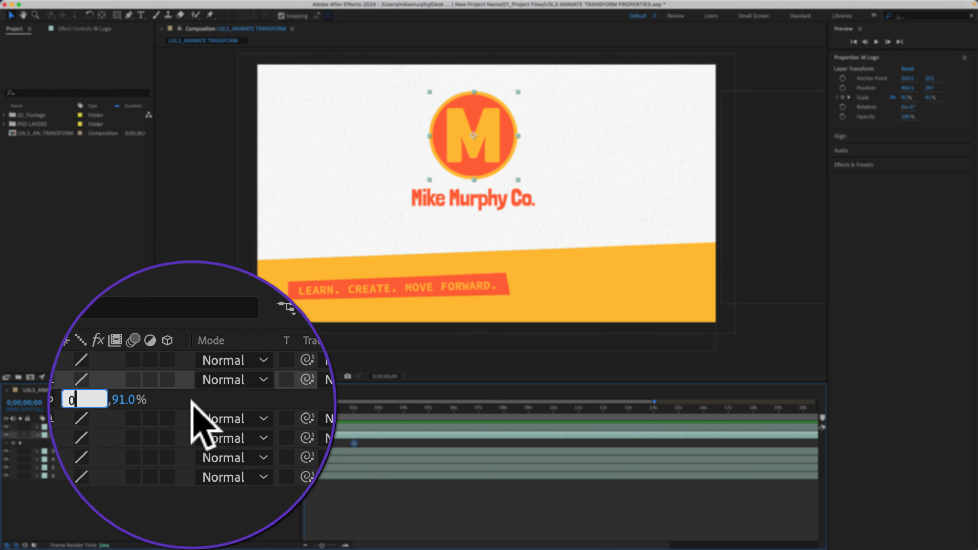
{"action": "key", "text": "Return"}
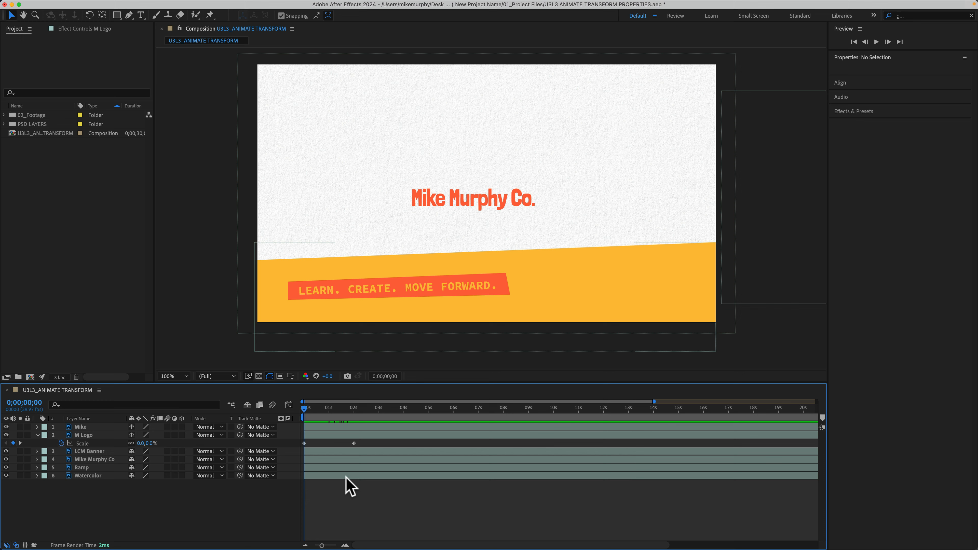
Step: Move the M Logo's end Scale keyframe to about 1 second and preview the pop-in
{"action": "key", "text": "space"}
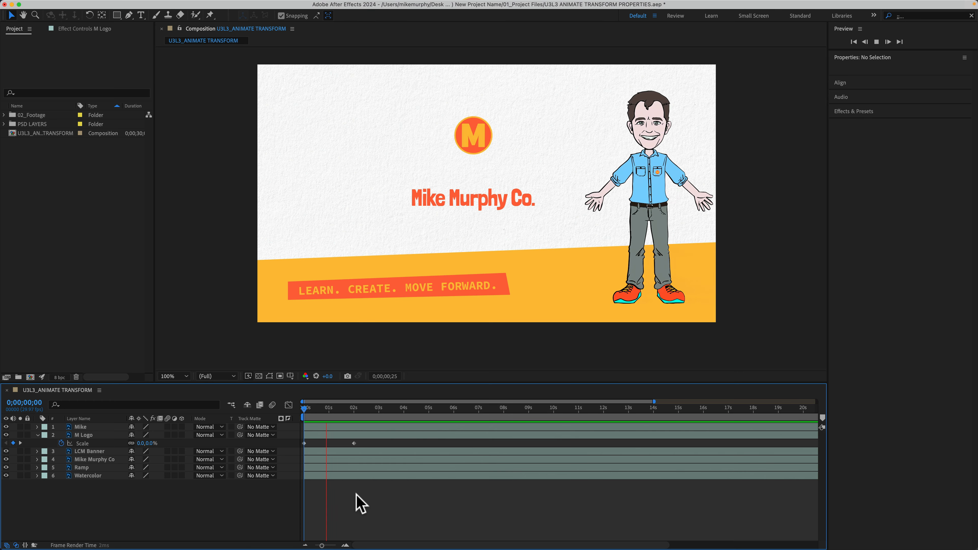
{"action": "key", "text": "space"}
{"action": "left_click", "coordinate": [354, 443]}
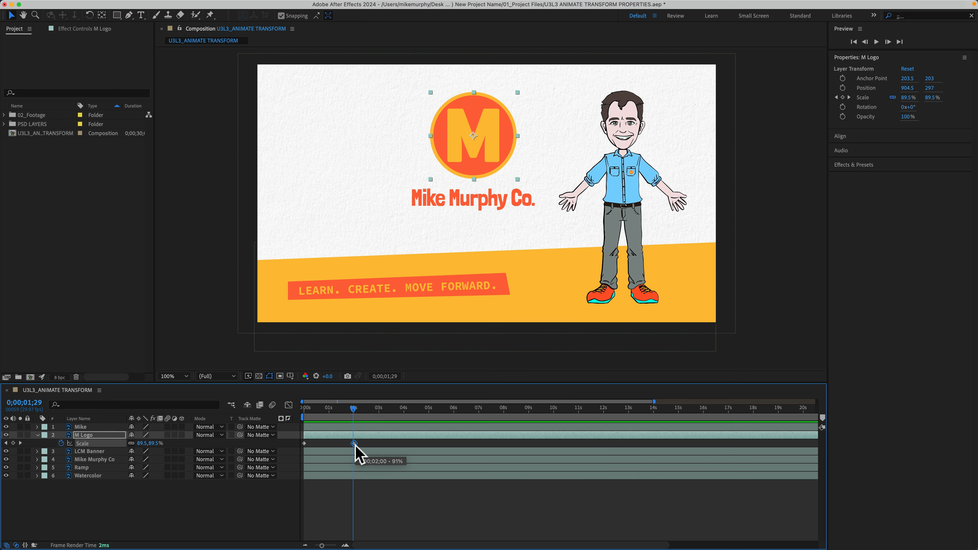
{"action": "left_click_drag", "start_coordinate": [355, 445], "coordinate": [609, 445]}
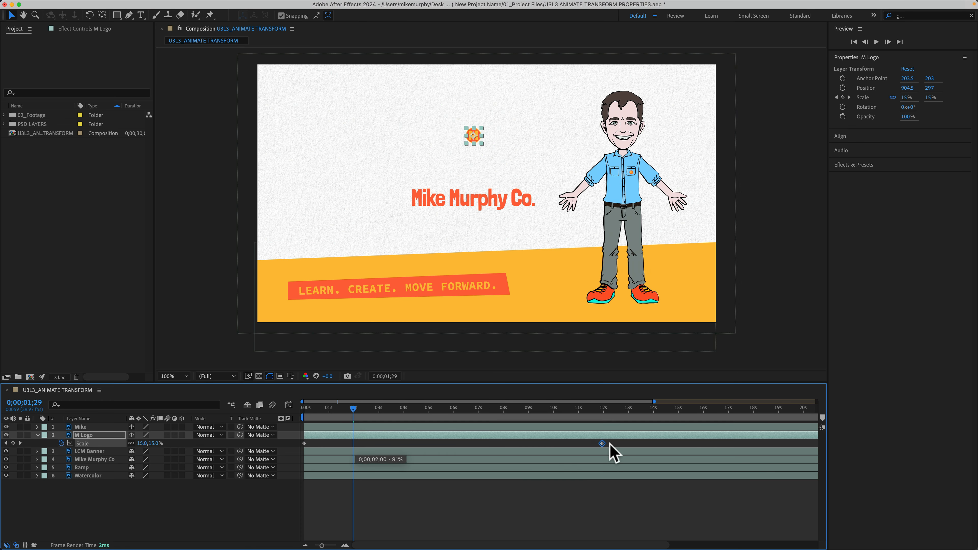
{"action": "left_click_drag", "start_coordinate": [685, 439], "coordinate": [328, 443]}
{"action": "key", "text": "space"}
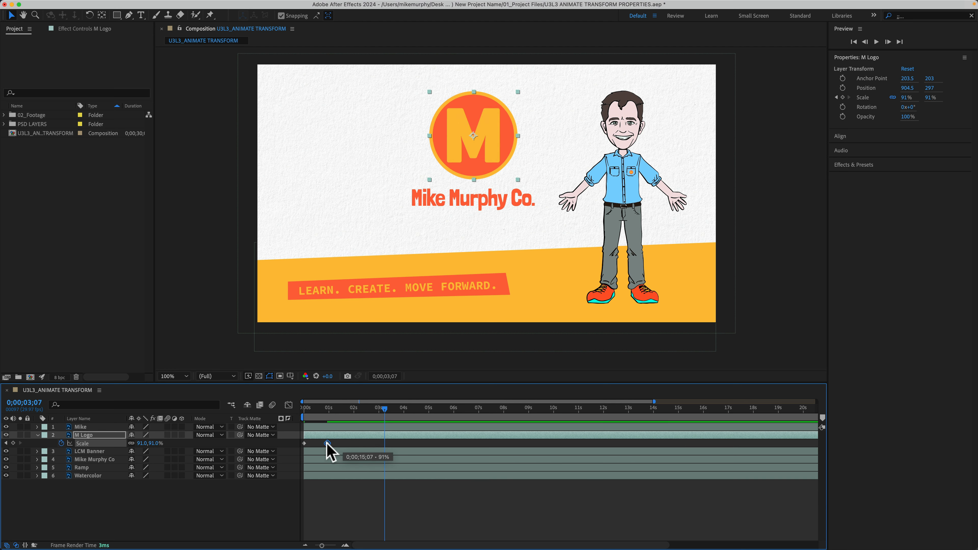
Step: Show all keyframed properties of the layers, then collapse them again
{"action": "key", "text": "u"}
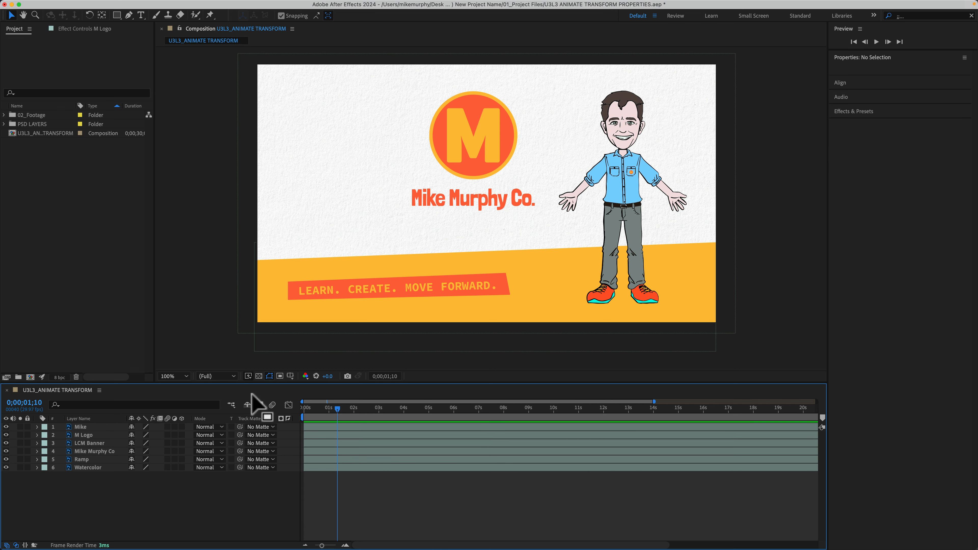
{"action": "key", "text": "u"}
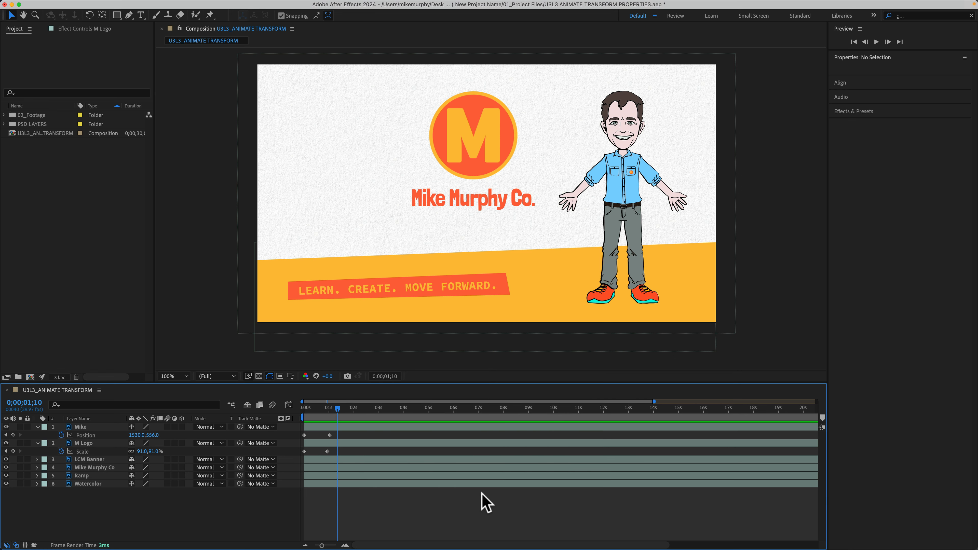
{"action": "key", "text": "u"}
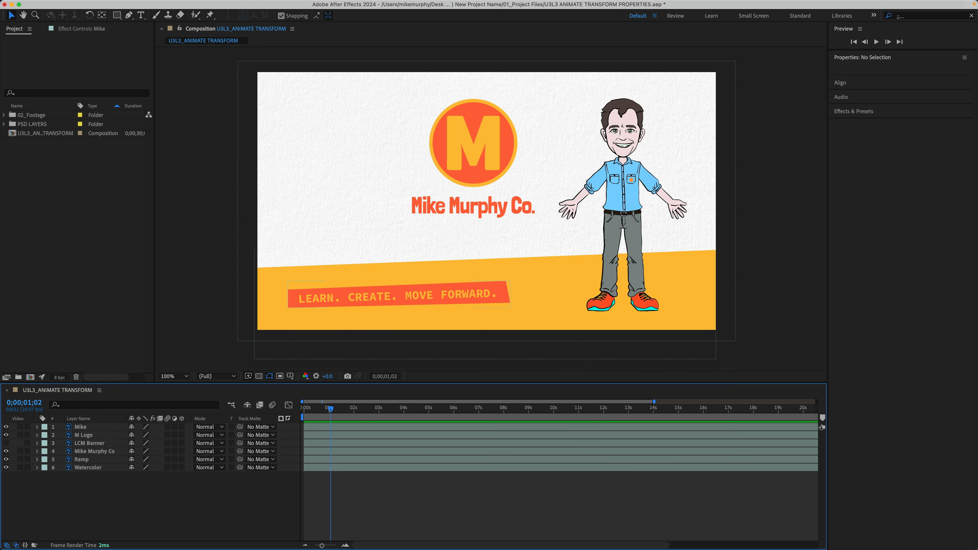
{"action": "left_click", "coordinate": [6, 442]}
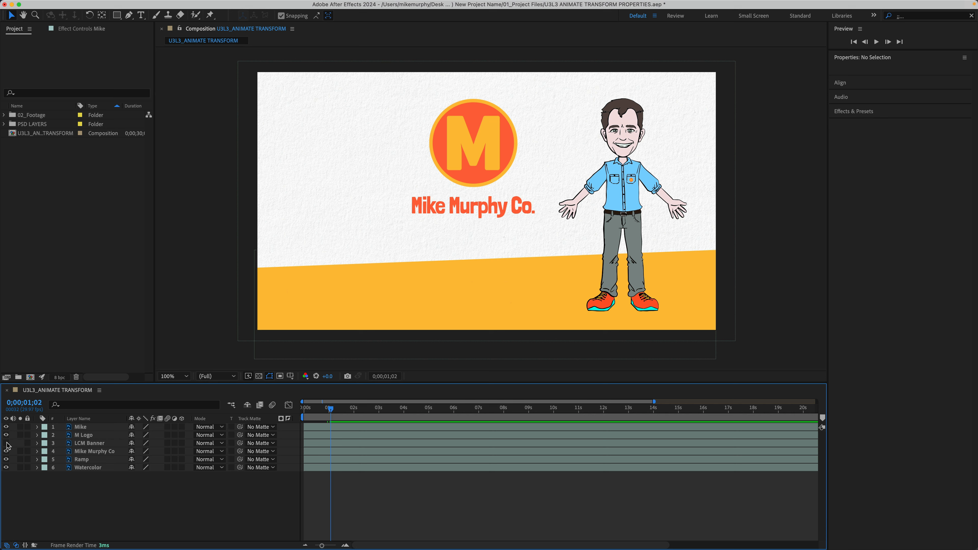
{"action": "left_click", "coordinate": [6, 443]}
{"action": "left_click", "coordinate": [6, 442]}
{"action": "left_click", "coordinate": [7, 443]}
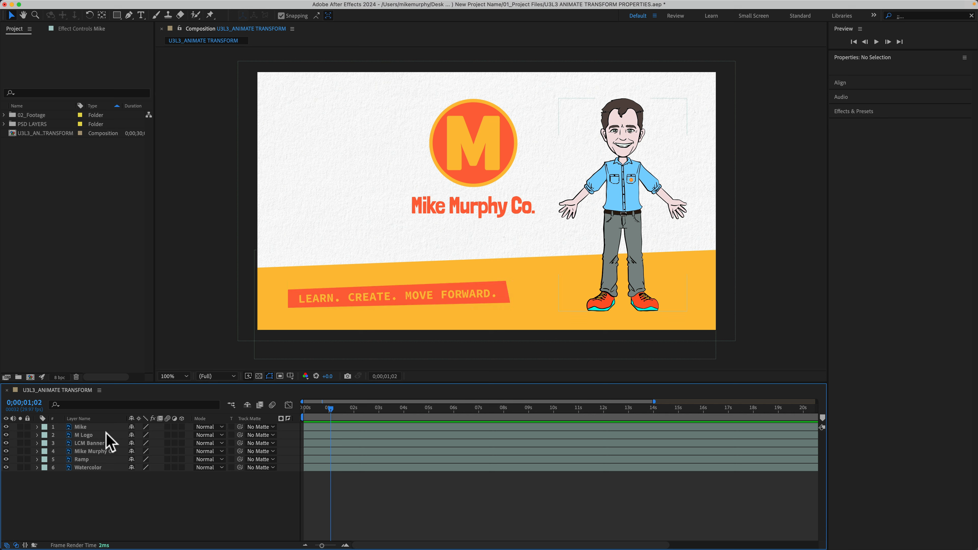
Step: Move the LCM Banner's anchor point to the banner's left end with the Pan Behind tool, showing its Rotation
{"action": "left_click", "coordinate": [96, 443]}
{"action": "key", "text": "r"}
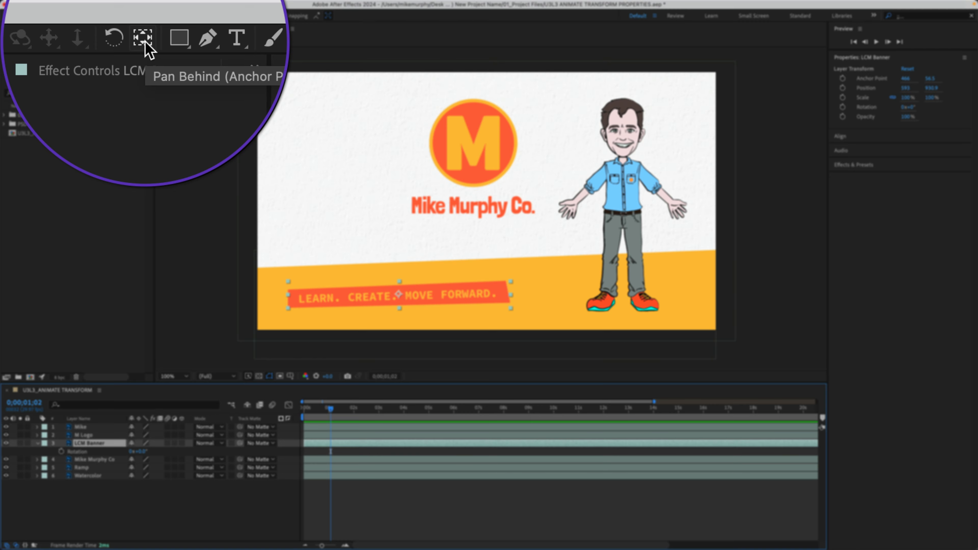
{"action": "key", "text": "y"}
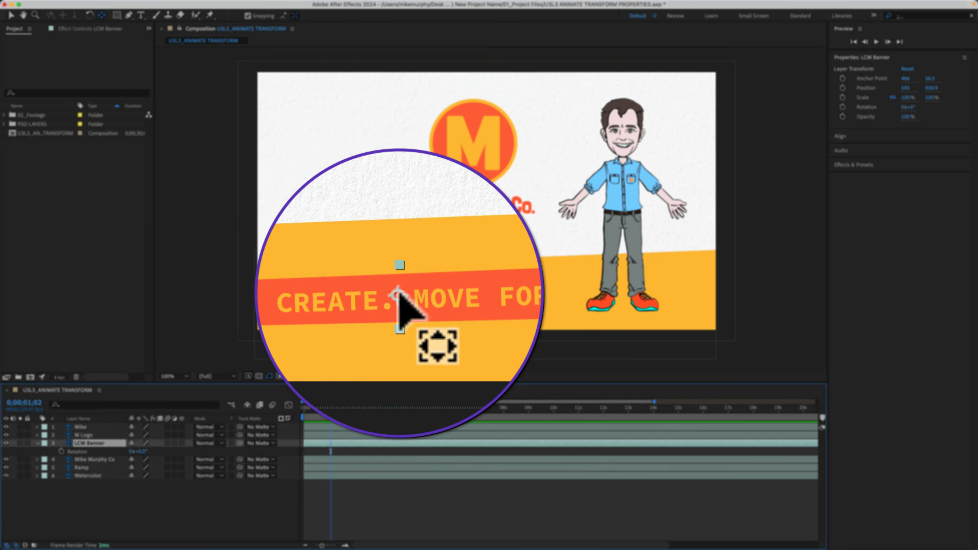
{"action": "left_click_drag", "start_coordinate": [399, 294], "coordinate": [292, 291]}
{"action": "left_click_drag", "start_coordinate": [305, 408], "coordinate": [400, 409]}
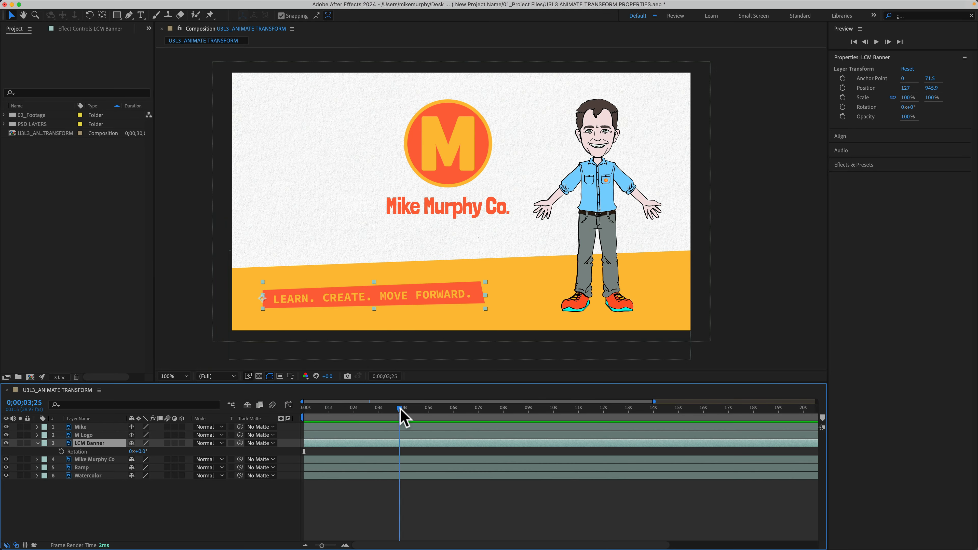